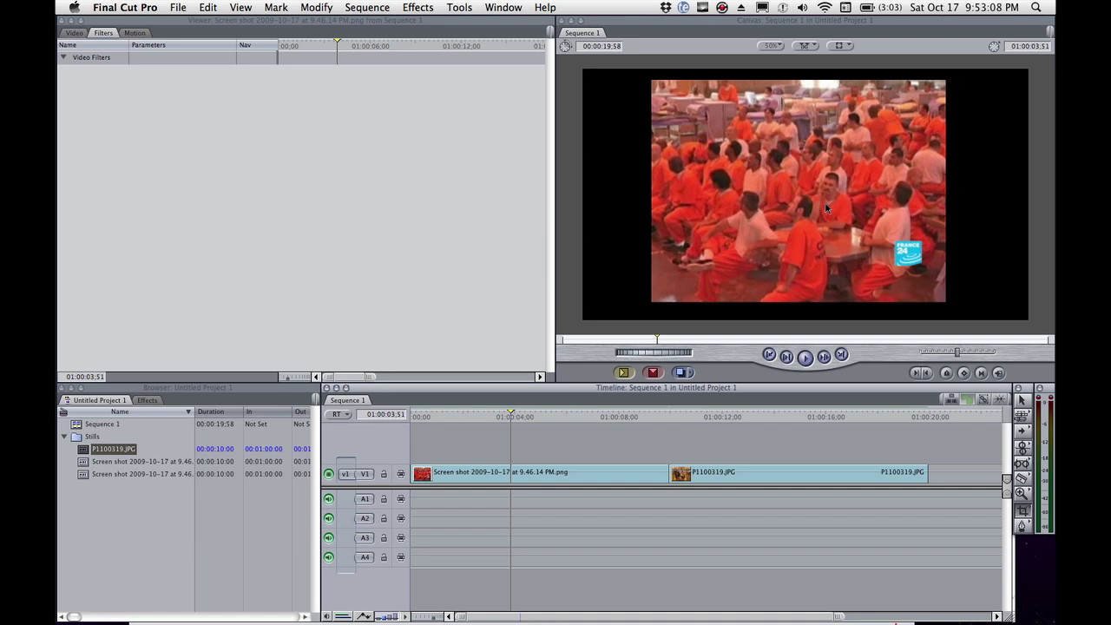
Step: Open the sequence's first clip, the screenshot PNG, and apply the Color Corrector 3-way video filter to it
double_click(517, 474)
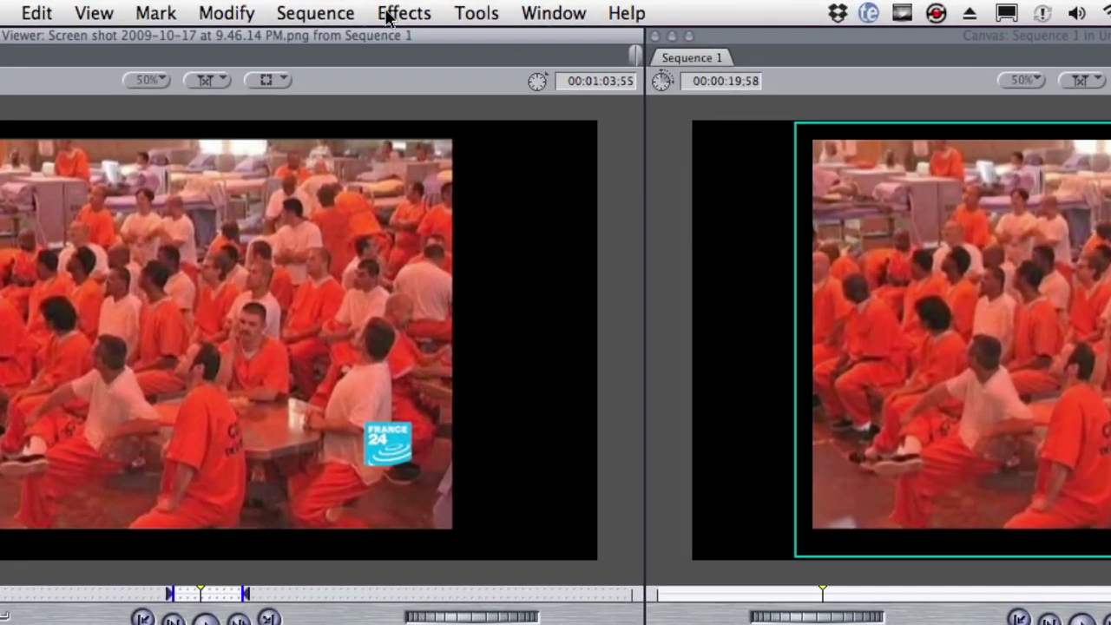
click(409, 8)
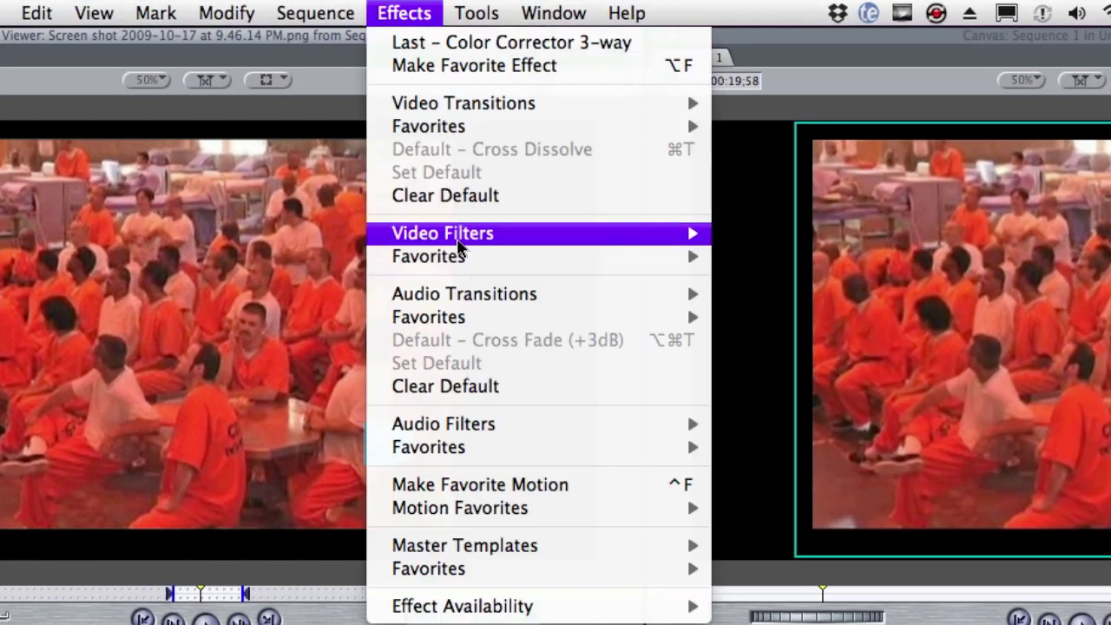
mouse_move(475, 245)
mouse_move(805, 488)
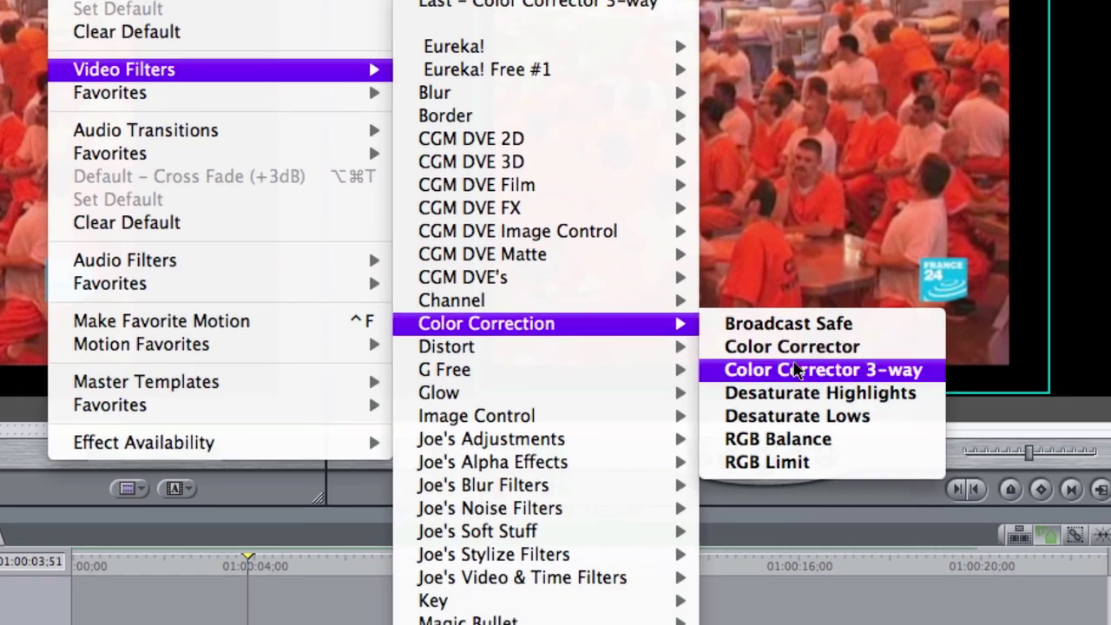
click(797, 370)
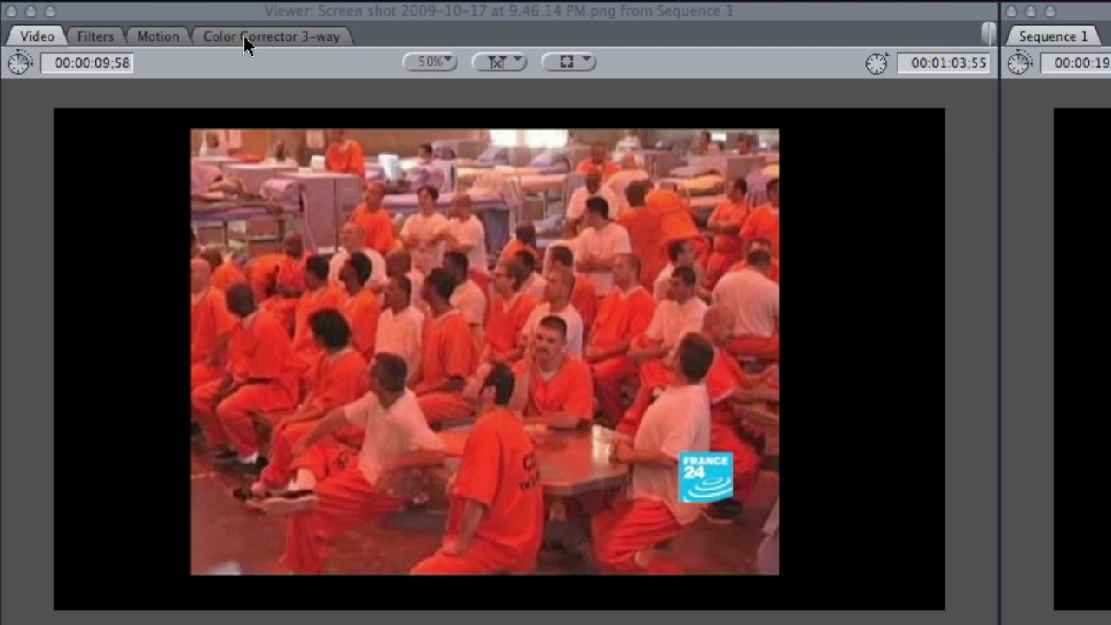
Step: Examine the Color Corrector 3-way filter's numeric parameters and switch to its visual color wheels
click(104, 38)
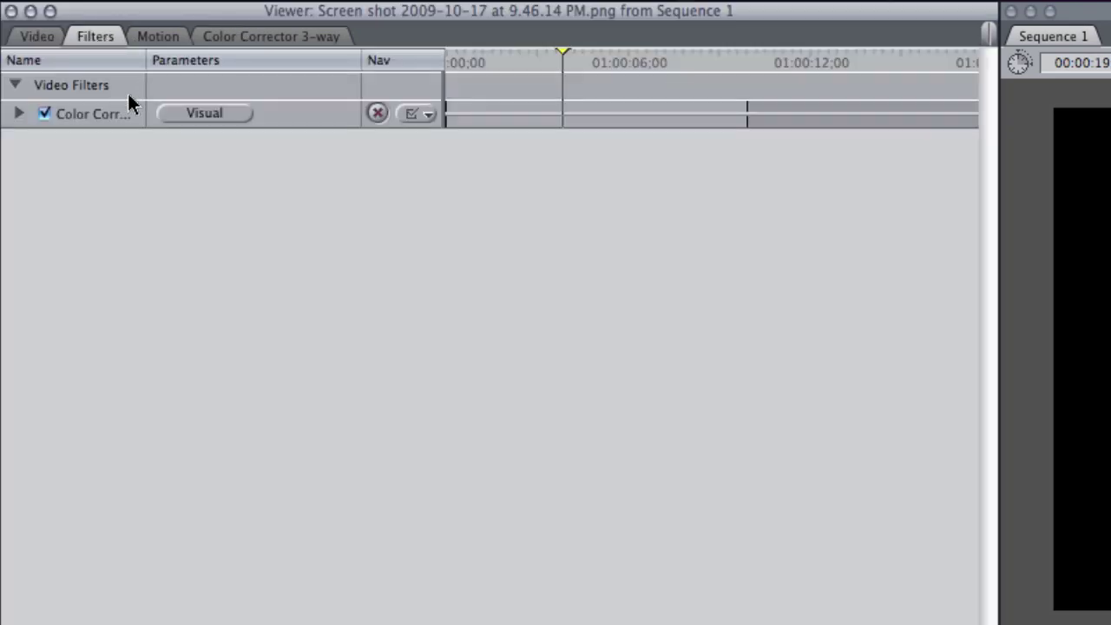
click(110, 116)
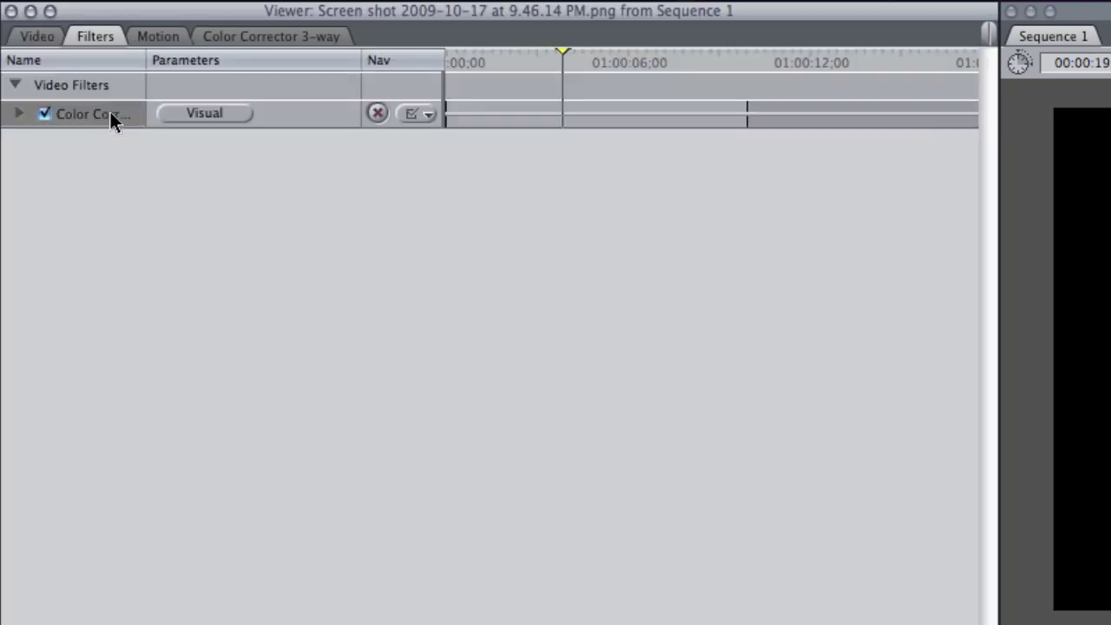
click(19, 114)
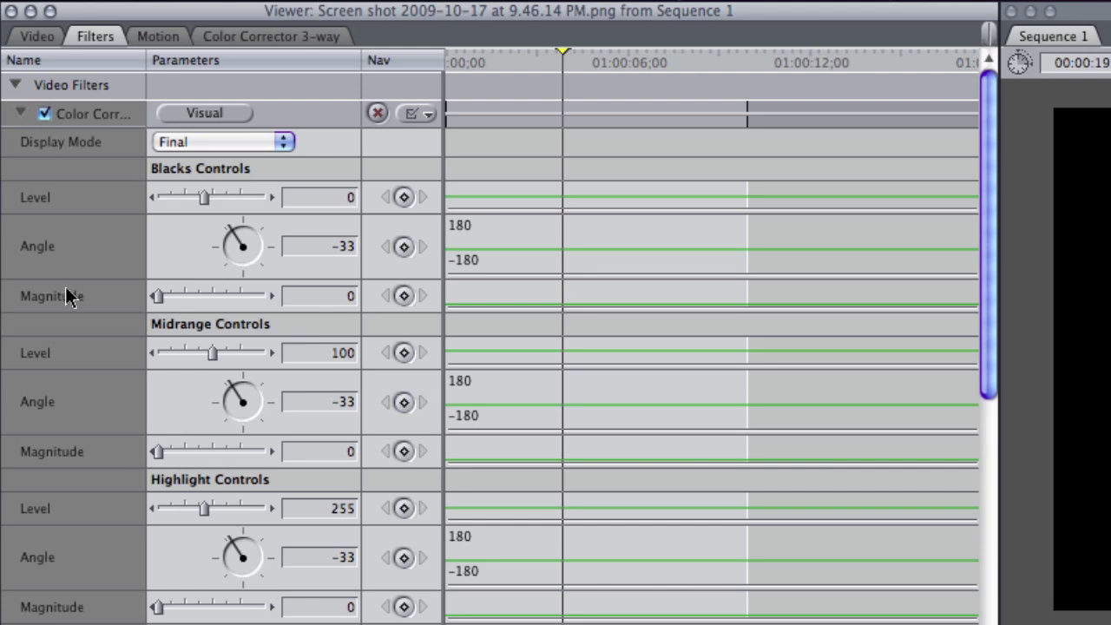
click(19, 116)
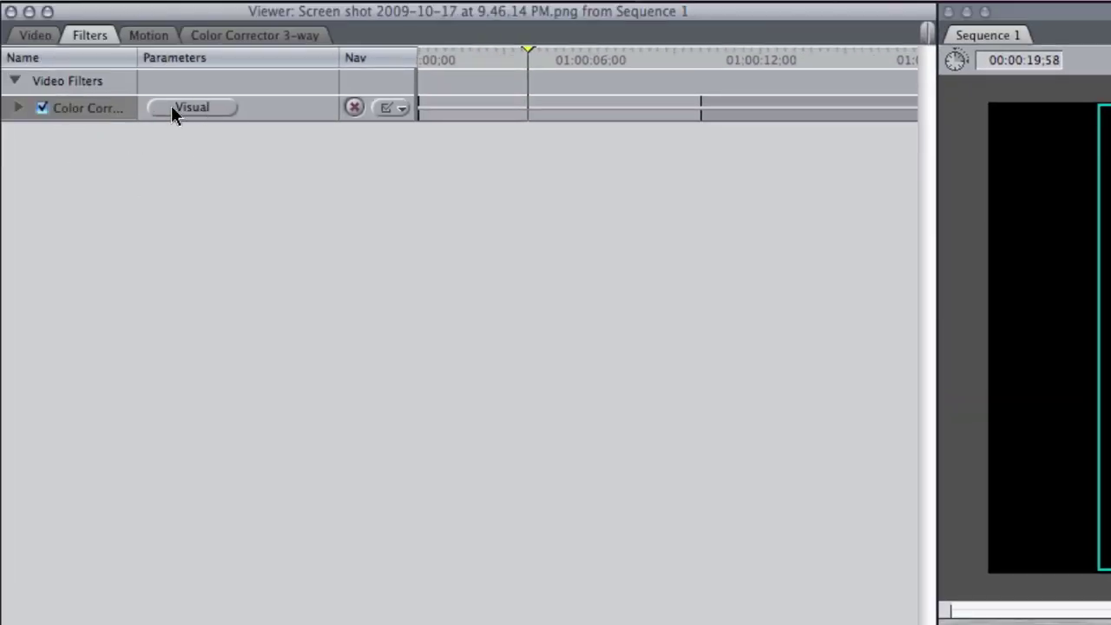
click(172, 108)
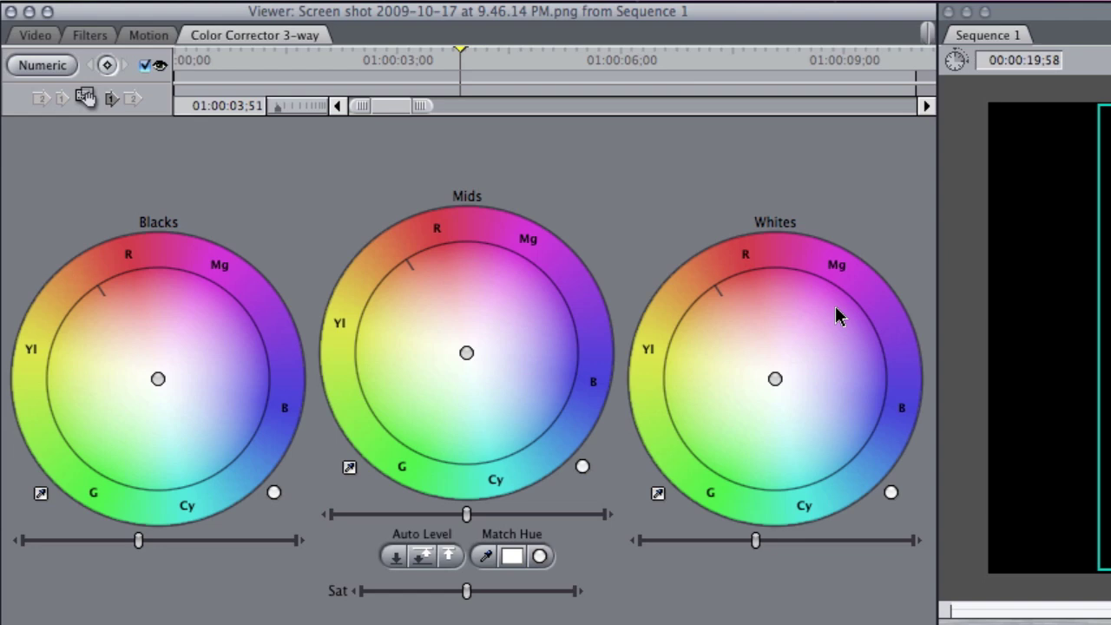
Step: Try auto-balancing the blacks from dark areas such as a man's black hair, and reset the Blacks wheel
drag(158, 378, 159, 374)
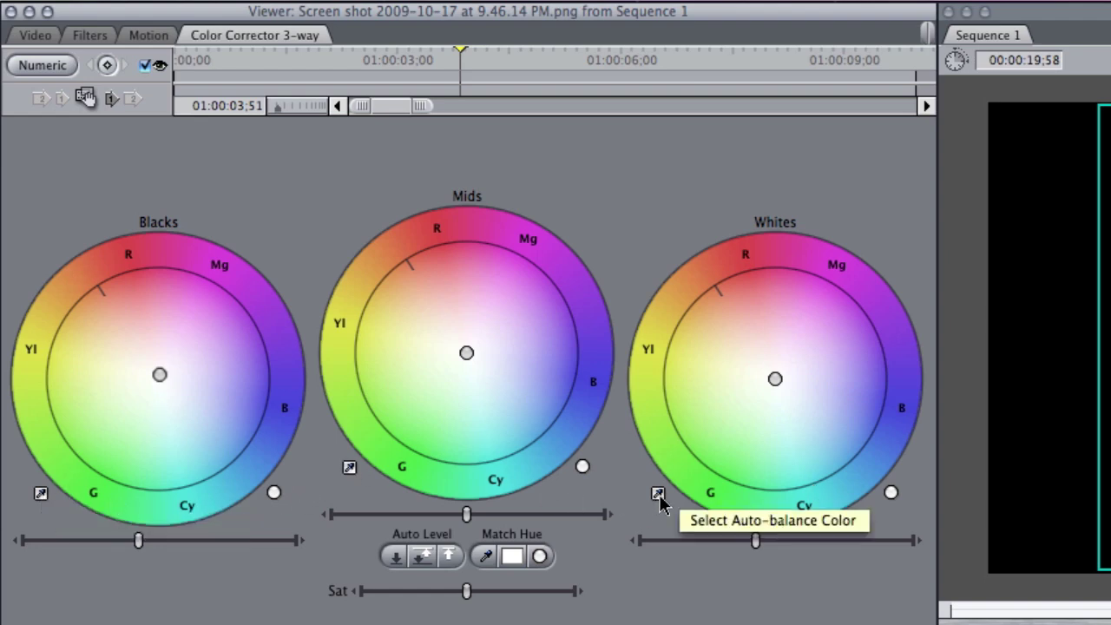
click(41, 494)
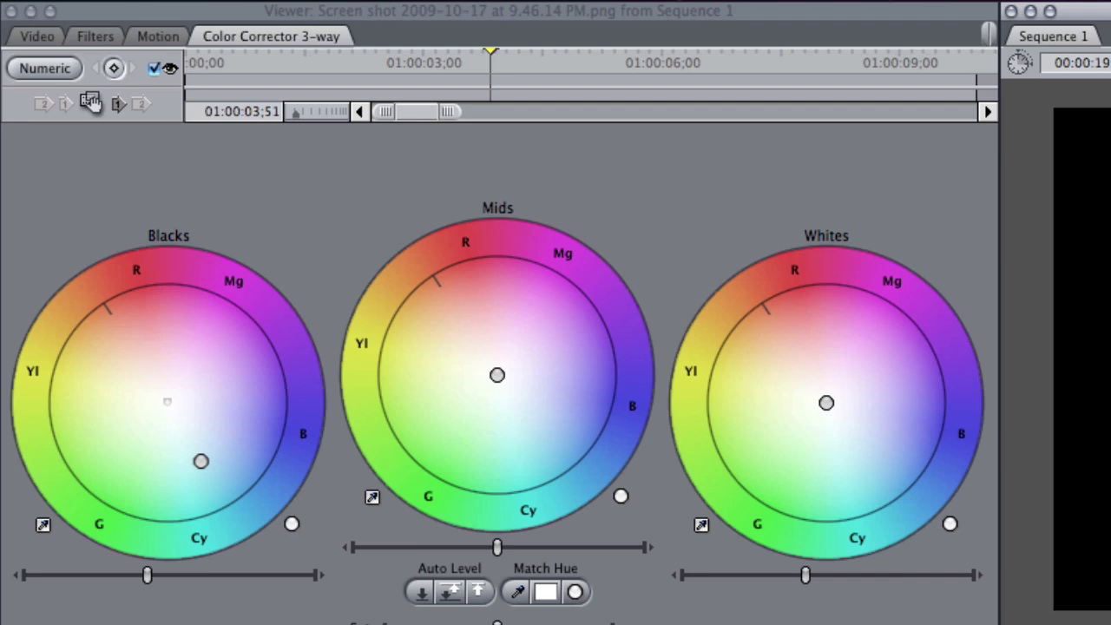
click(293, 524)
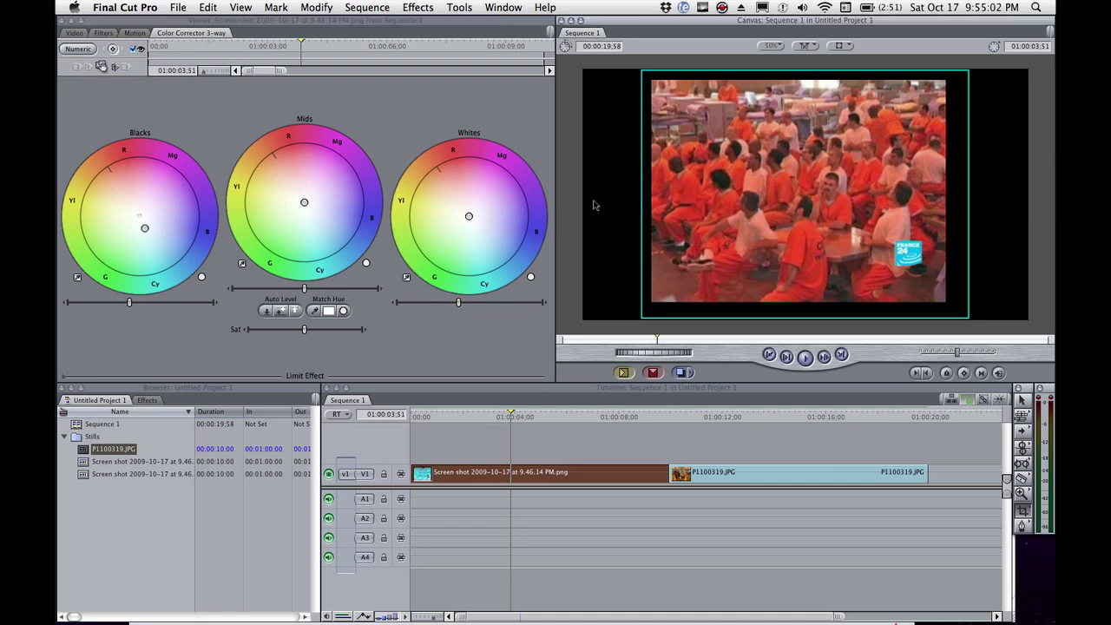
click(202, 278)
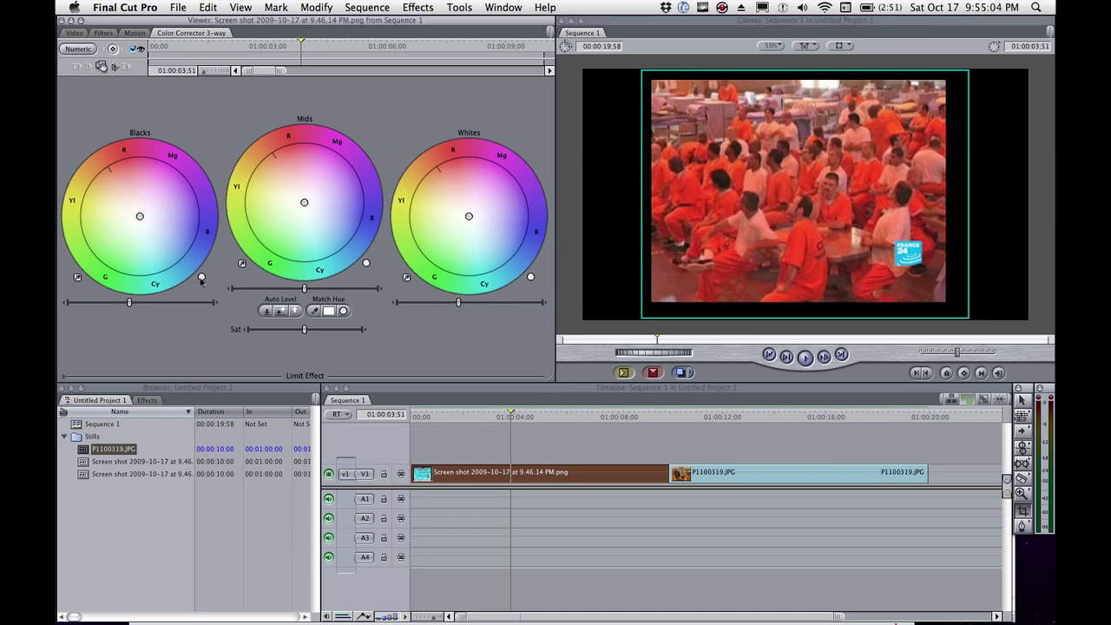
click(77, 277)
click(726, 178)
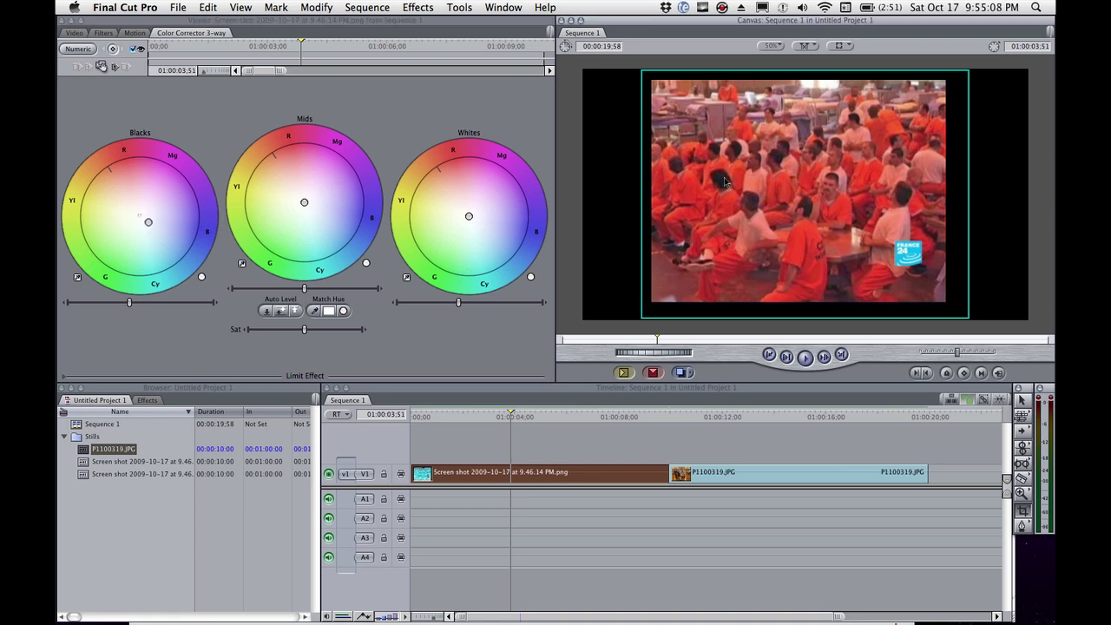
click(202, 277)
Step: Auto-balance the blacks from a dark spot by the seated man's shoe and the whites from his shirt, comparing the filter off and on
click(78, 277)
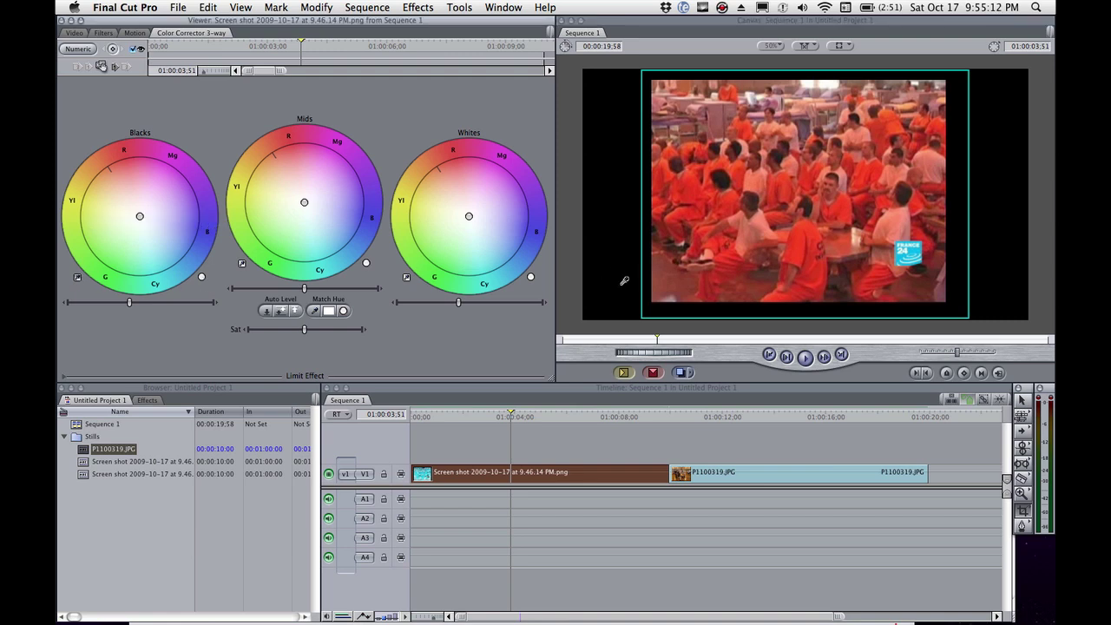
click(708, 258)
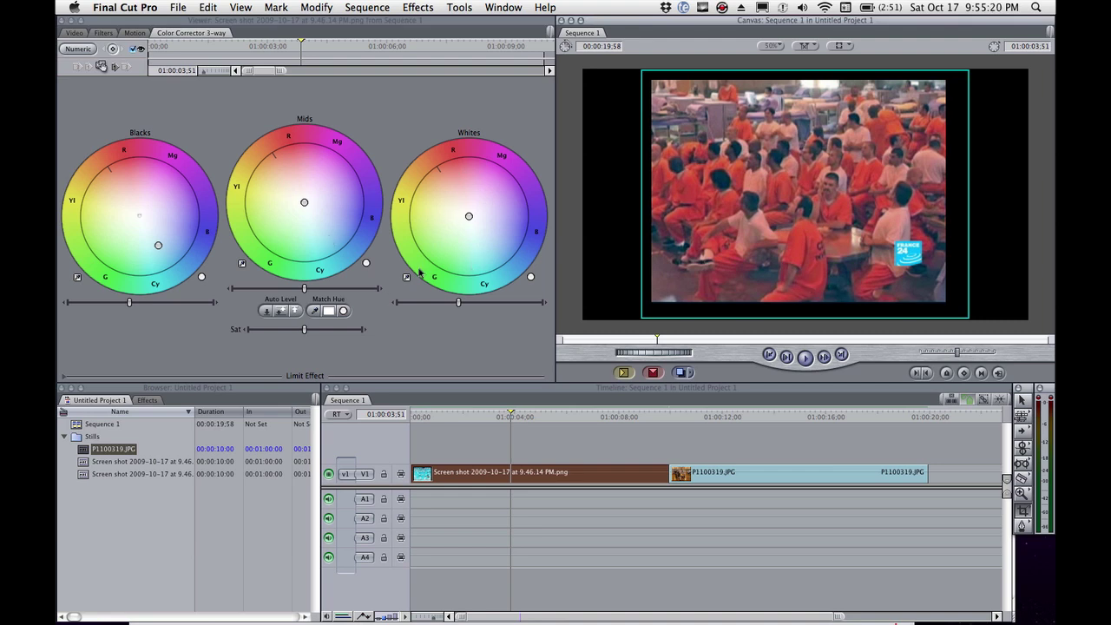
click(406, 278)
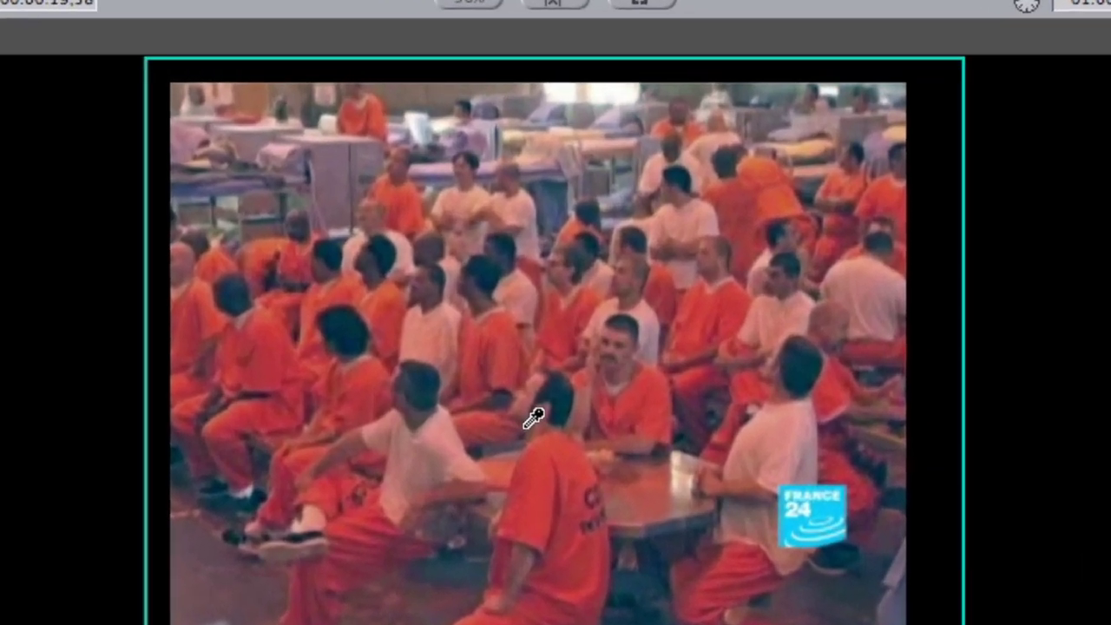
click(444, 439)
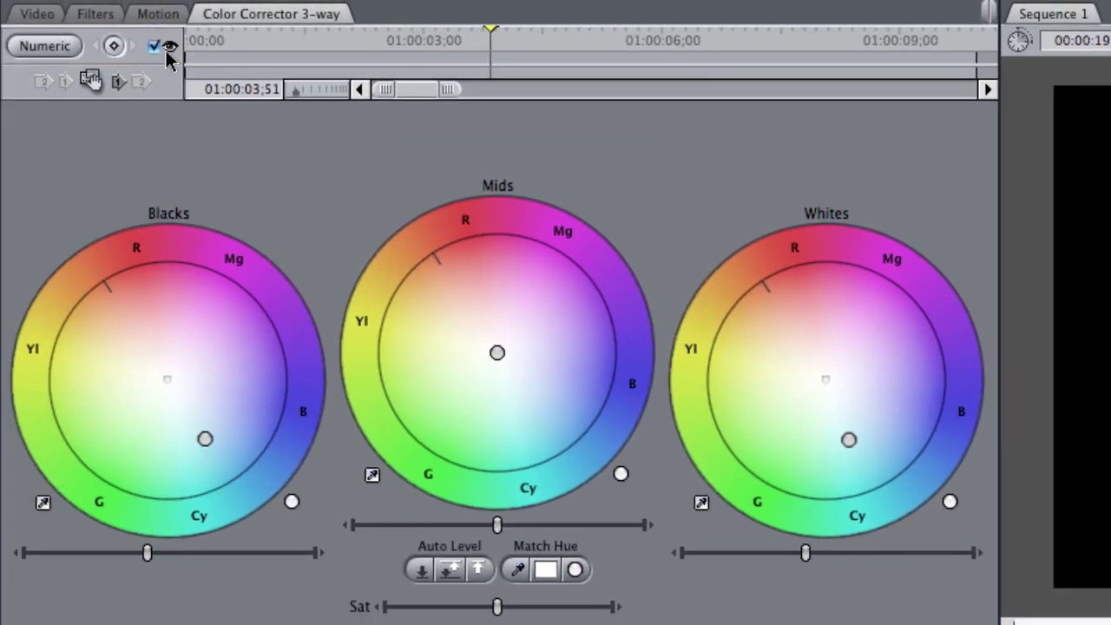
click(155, 48)
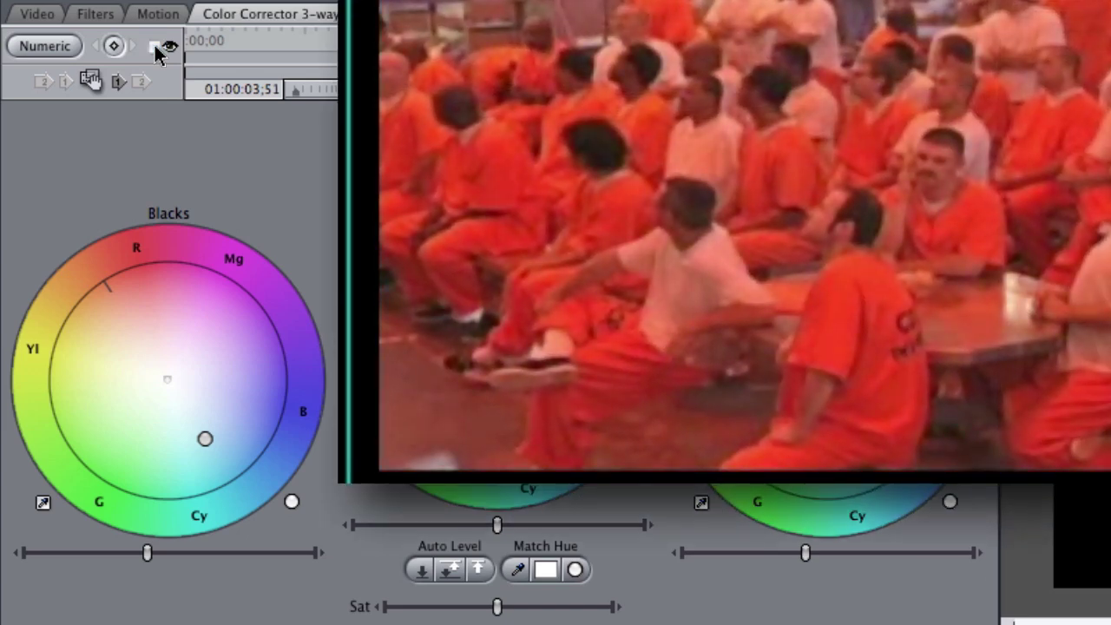
click(153, 44)
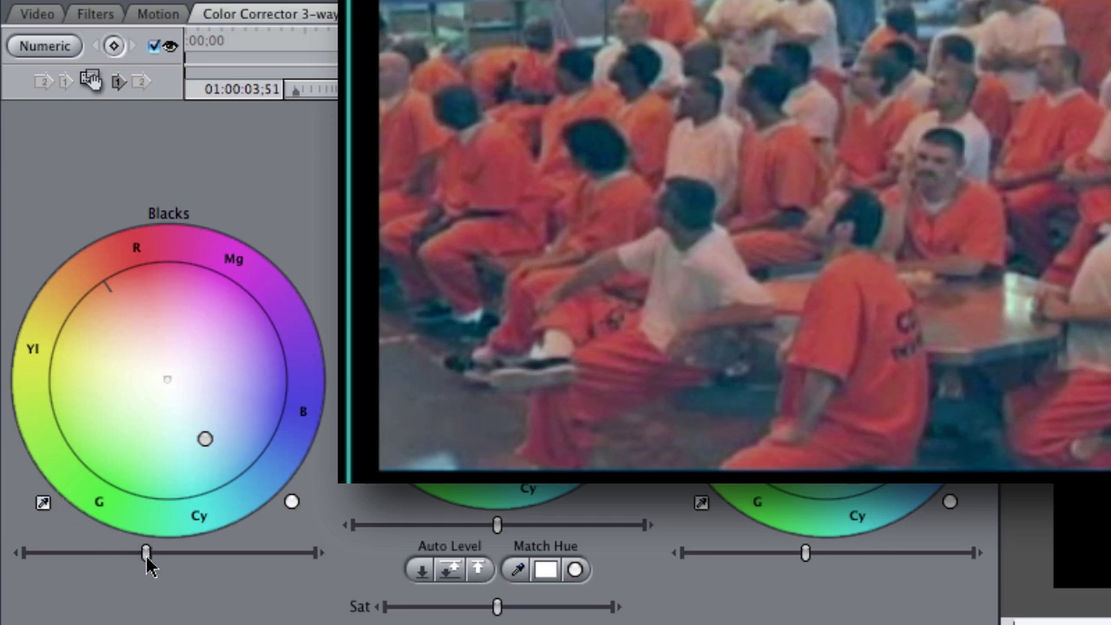
Step: Lower the Blacks level slightly and raise the Mids level slightly to restore contrast in the first clip
drag(147, 560, 98, 556)
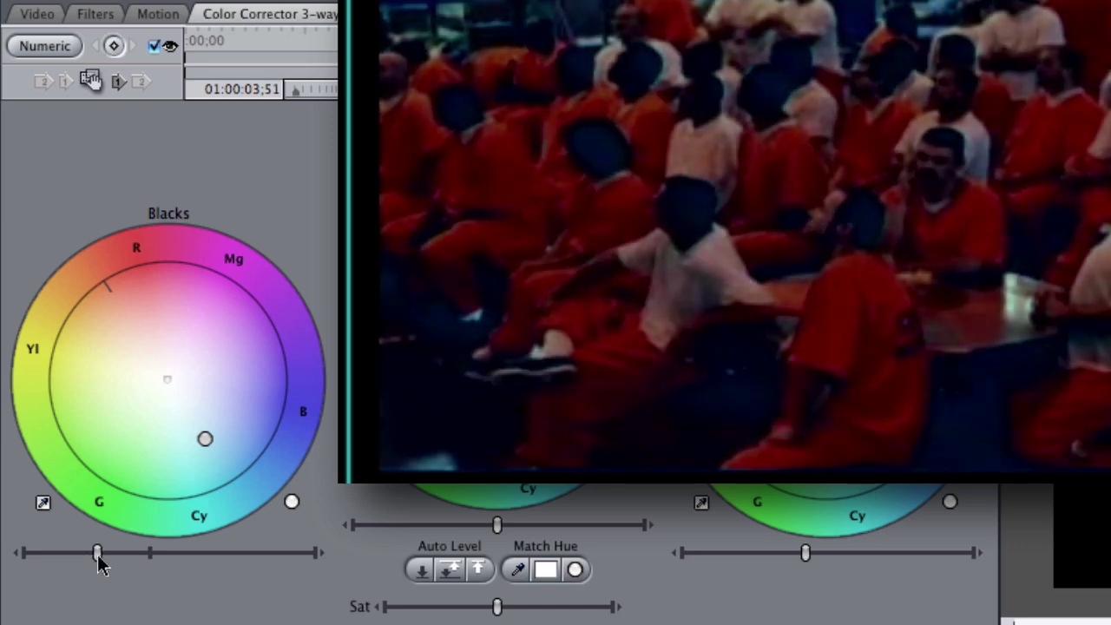
drag(98, 559, 134, 556)
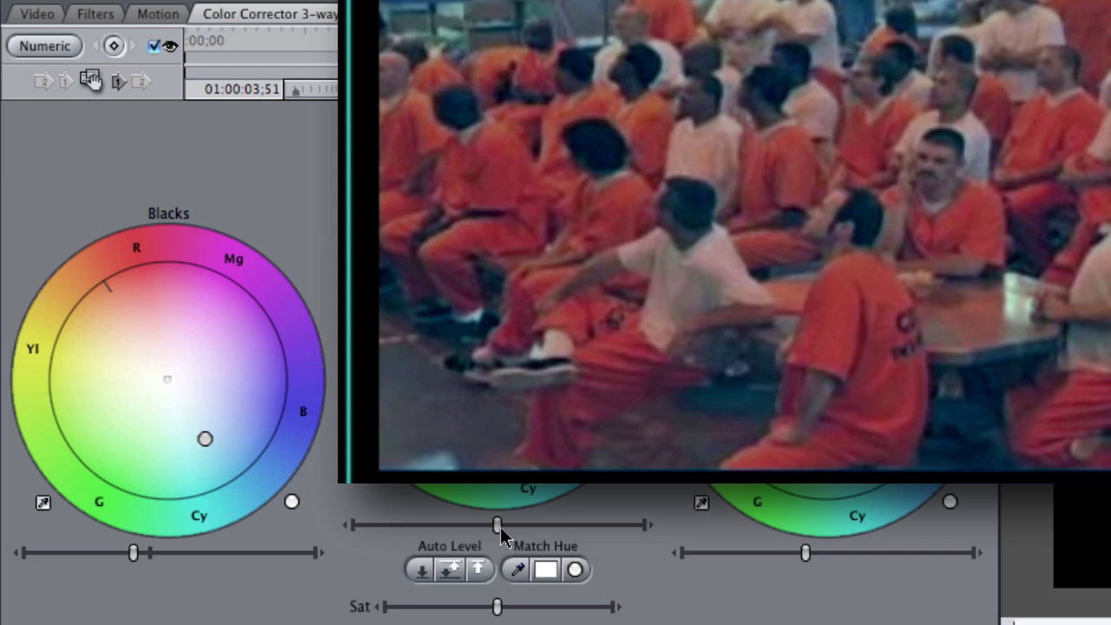
drag(497, 526, 514, 531)
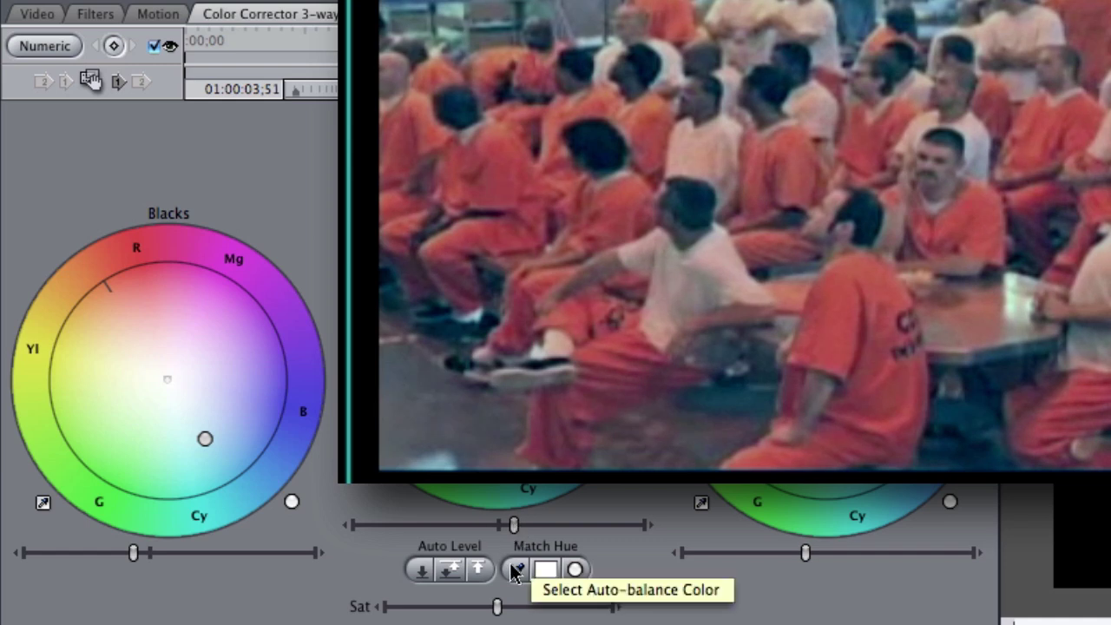
click(515, 570)
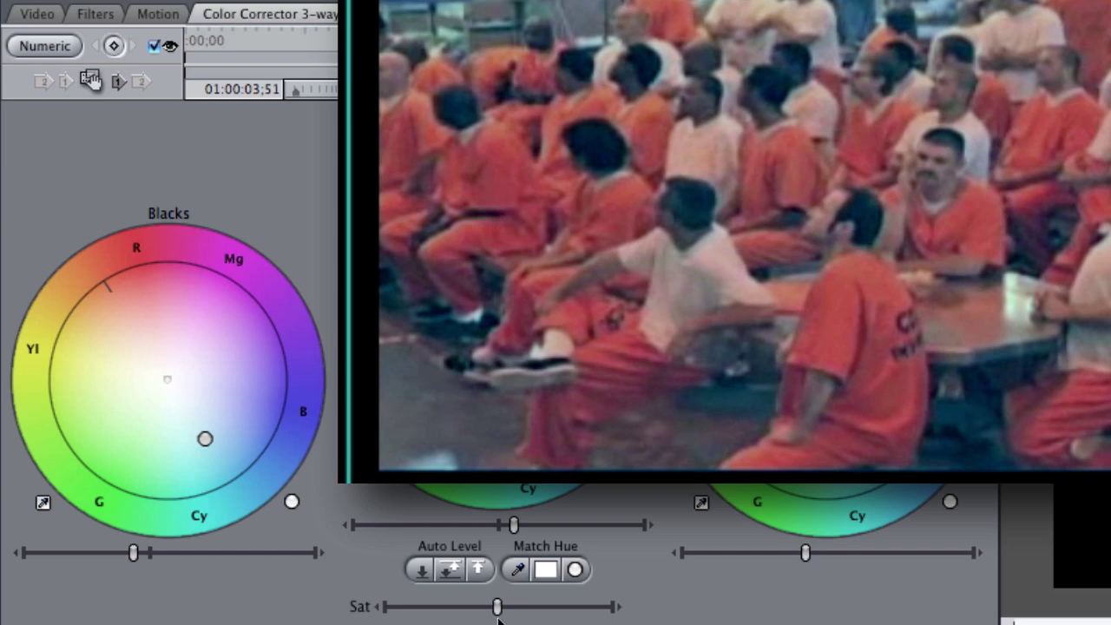
Step: Raise the saturation slightly and compare the clip with the filter off and on, leaving the filter enabled
drag(499, 613, 531, 616)
drag(529, 614, 528, 613)
click(155, 47)
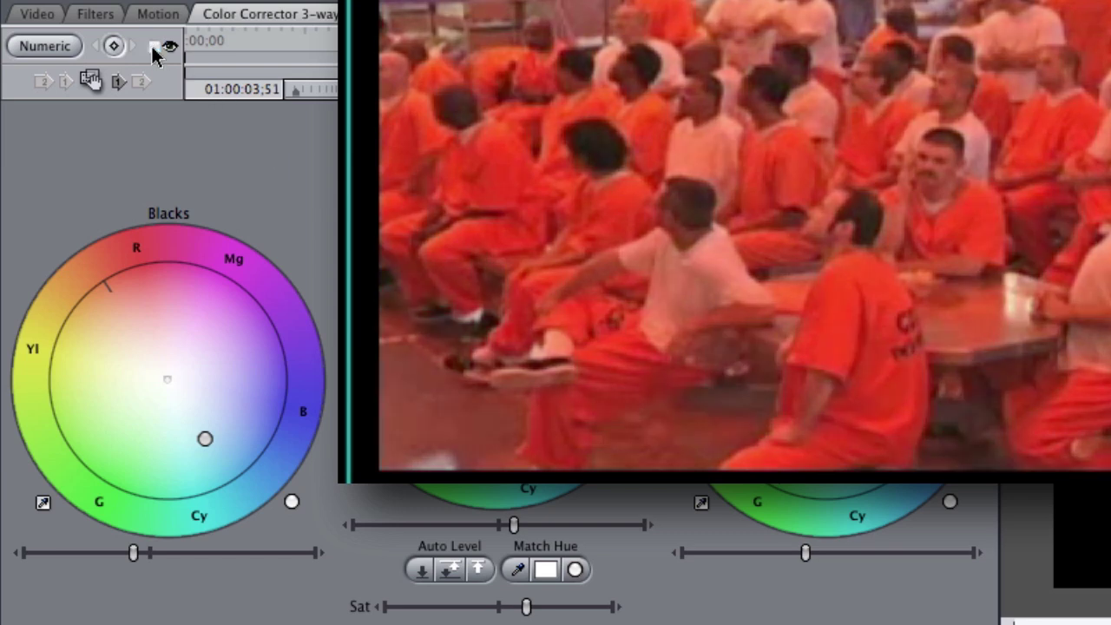
click(154, 47)
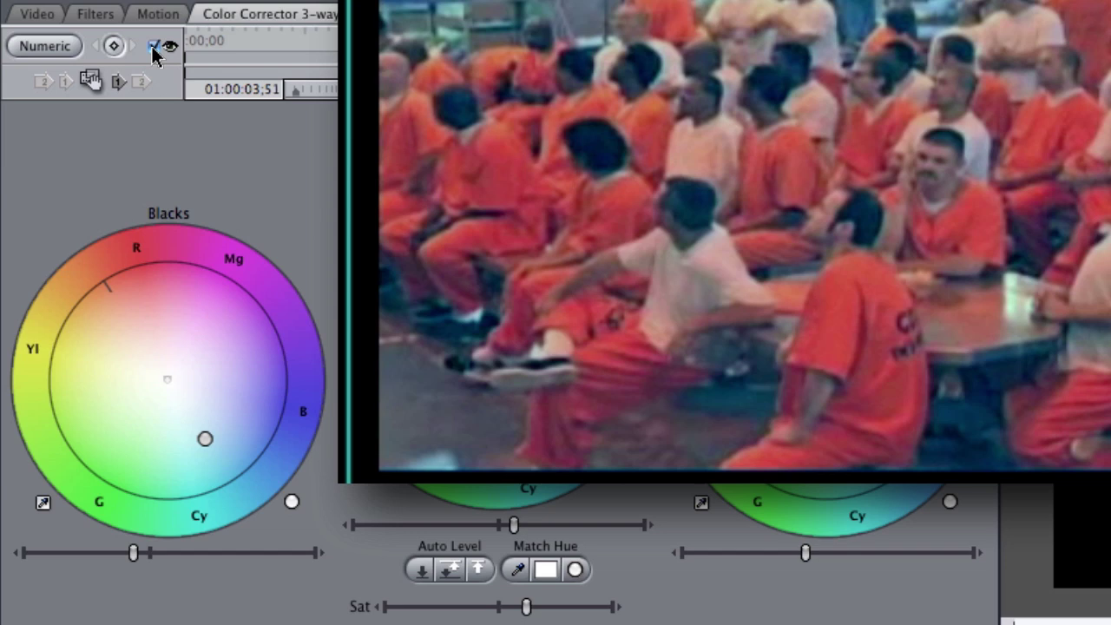
click(153, 48)
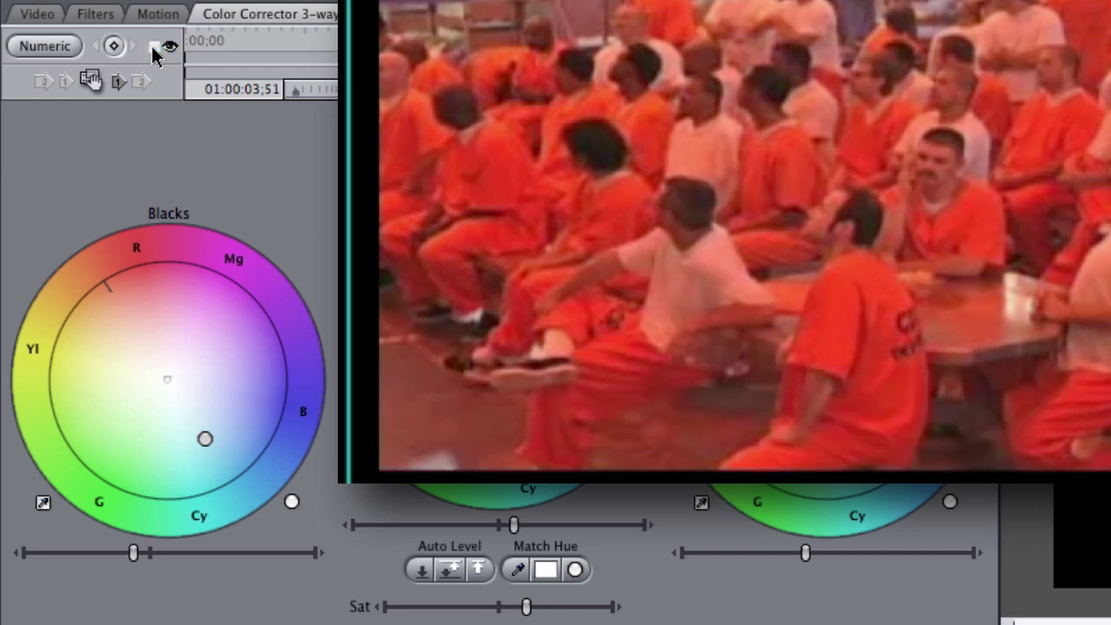
click(154, 47)
click(154, 47)
click(153, 48)
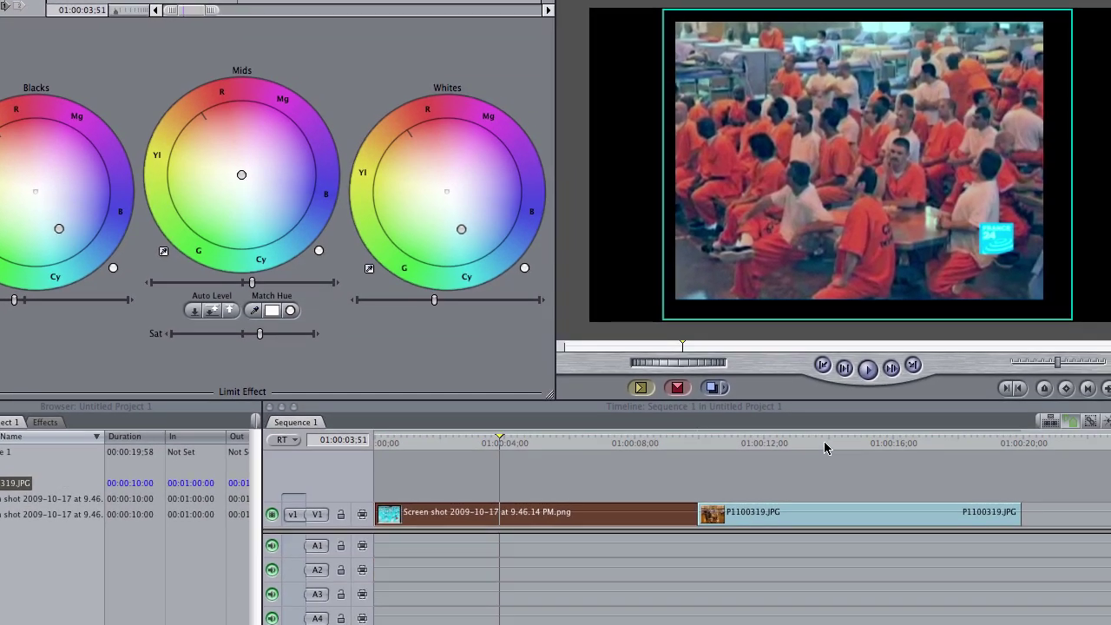
Step: Move the playhead to 01:00:13;54, apply Color Corrector 3-way to the P1100319.JPG clip and show its visual color wheels
click(824, 448)
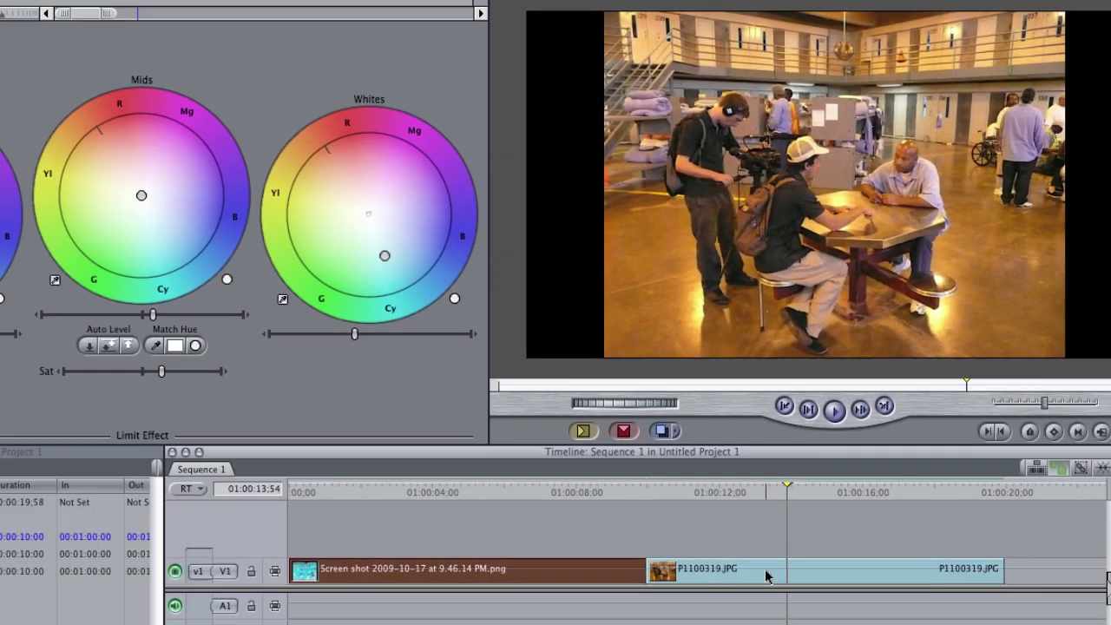
click(805, 518)
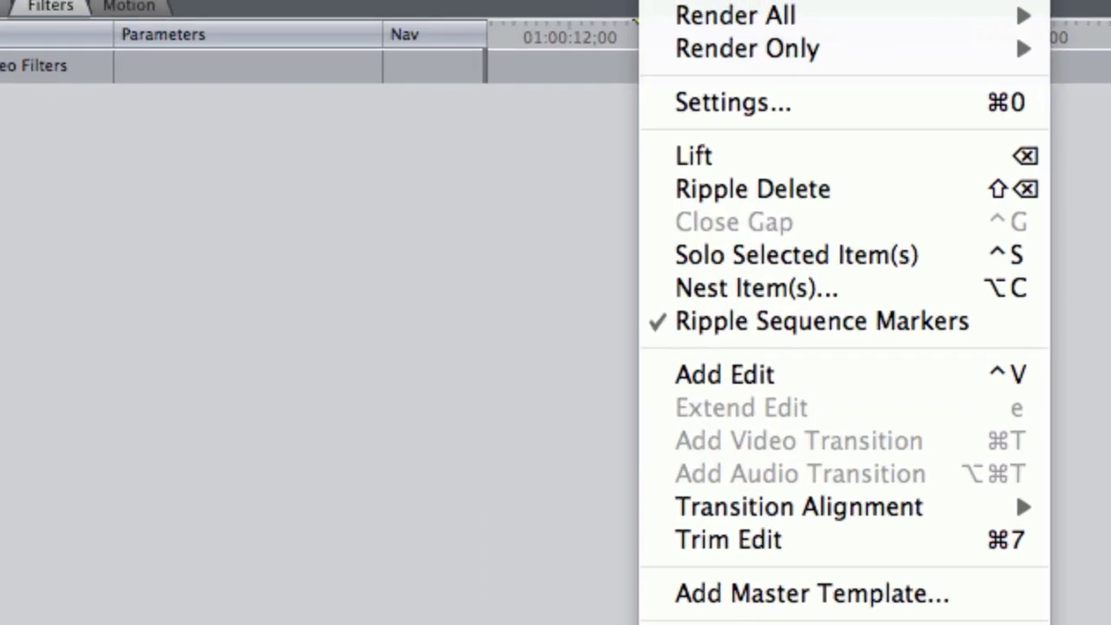
mouse_move(856, 3)
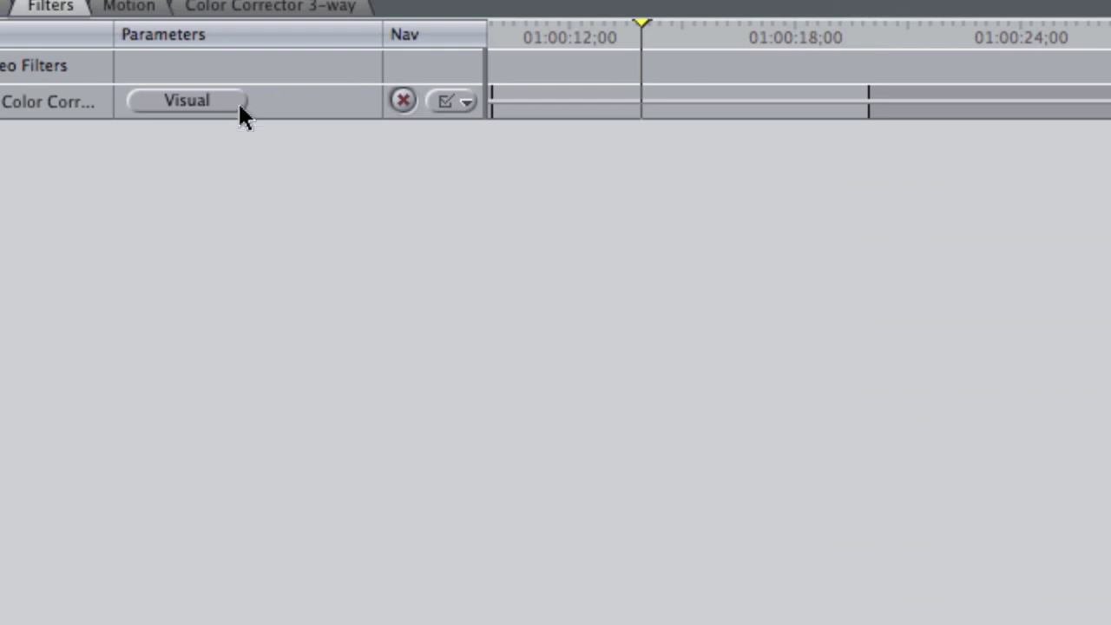
click(211, 104)
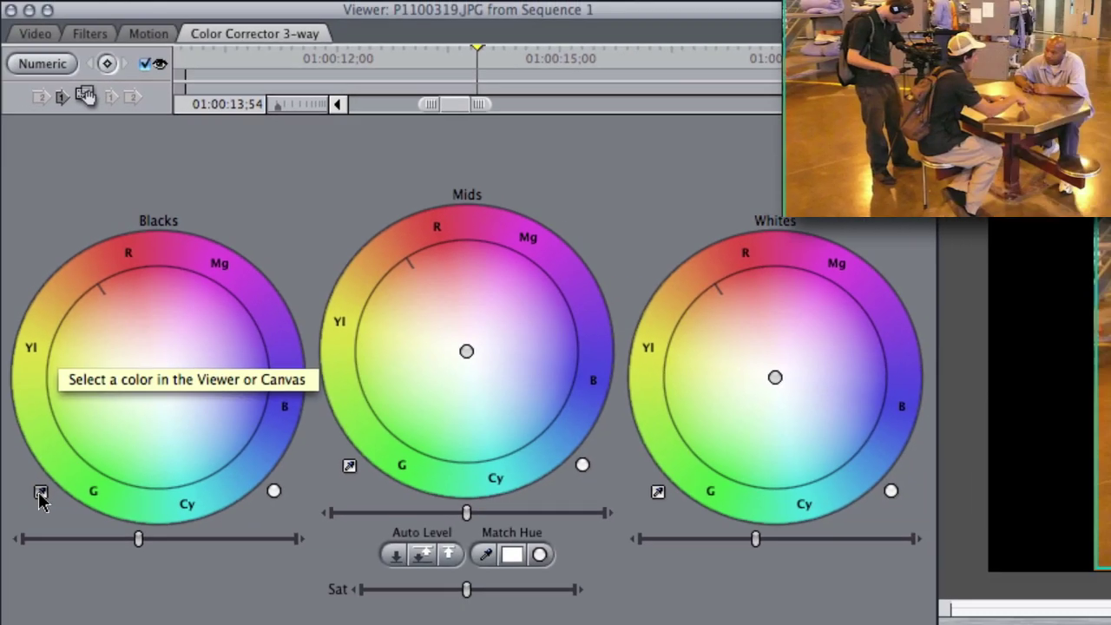
Step: Auto-balance the blacks from the standing cameraman's black shirt and the whites from the seated man's white cap, comparing the filter off and on
click(40, 493)
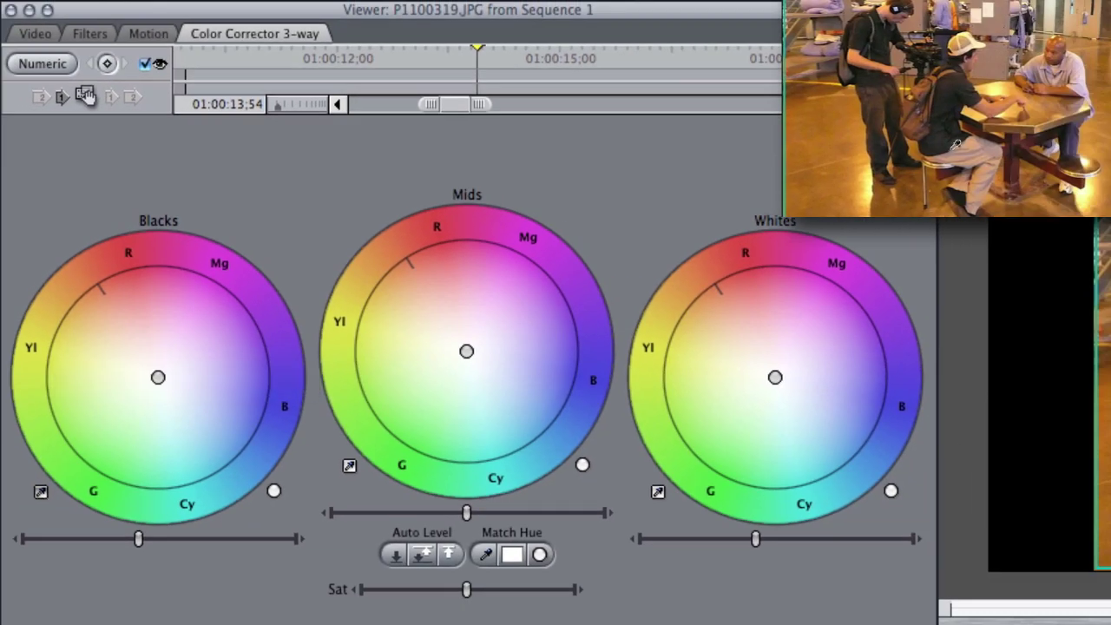
click(870, 81)
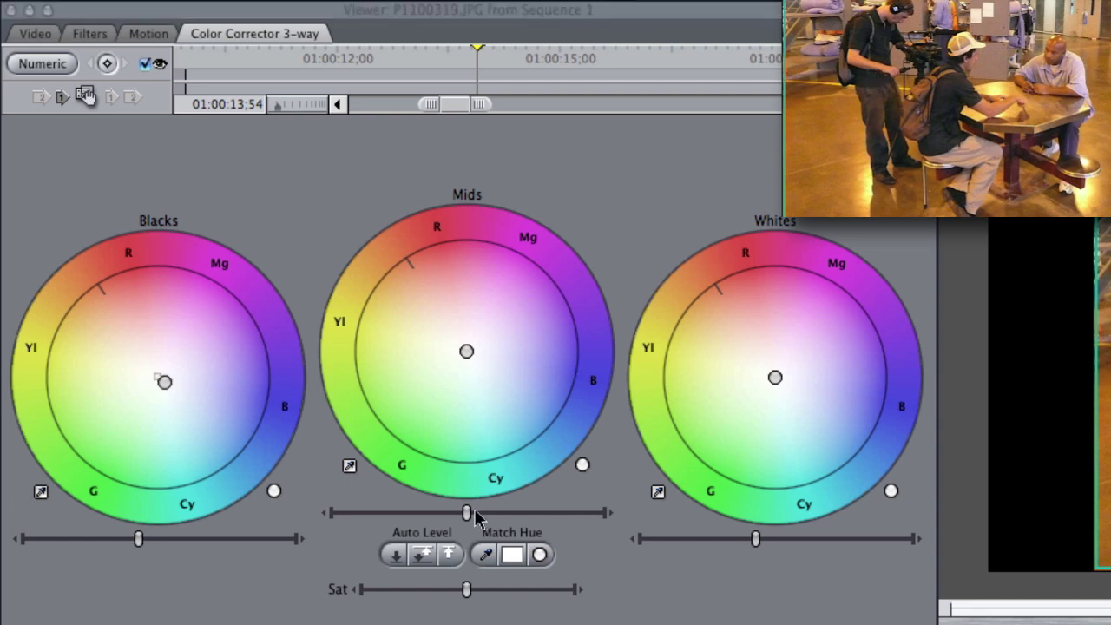
click(658, 491)
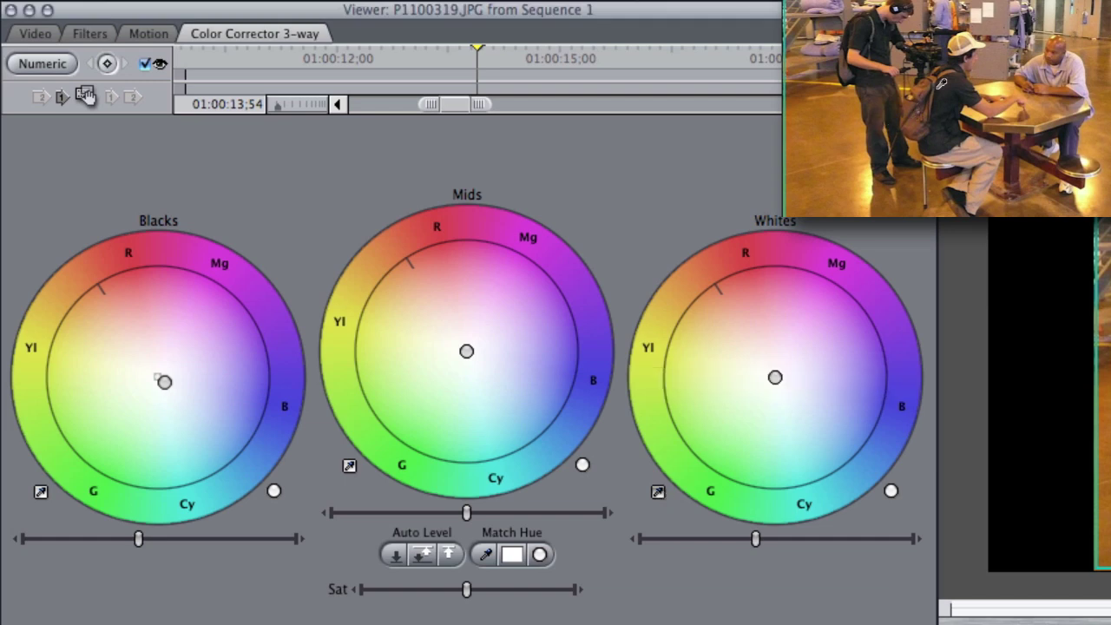
click(971, 37)
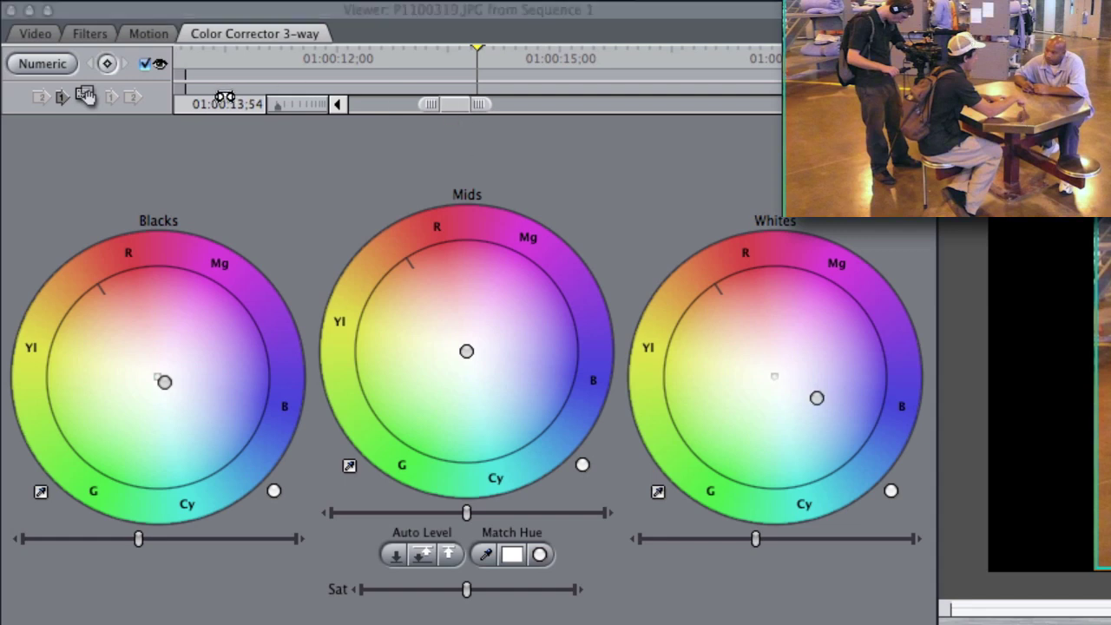
click(145, 64)
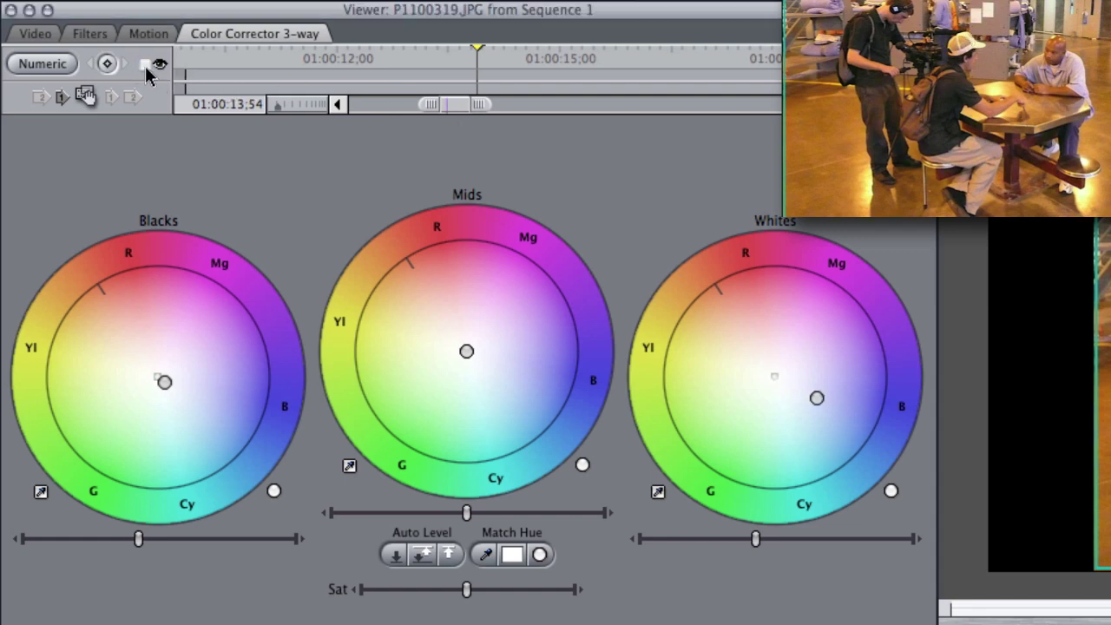
click(144, 64)
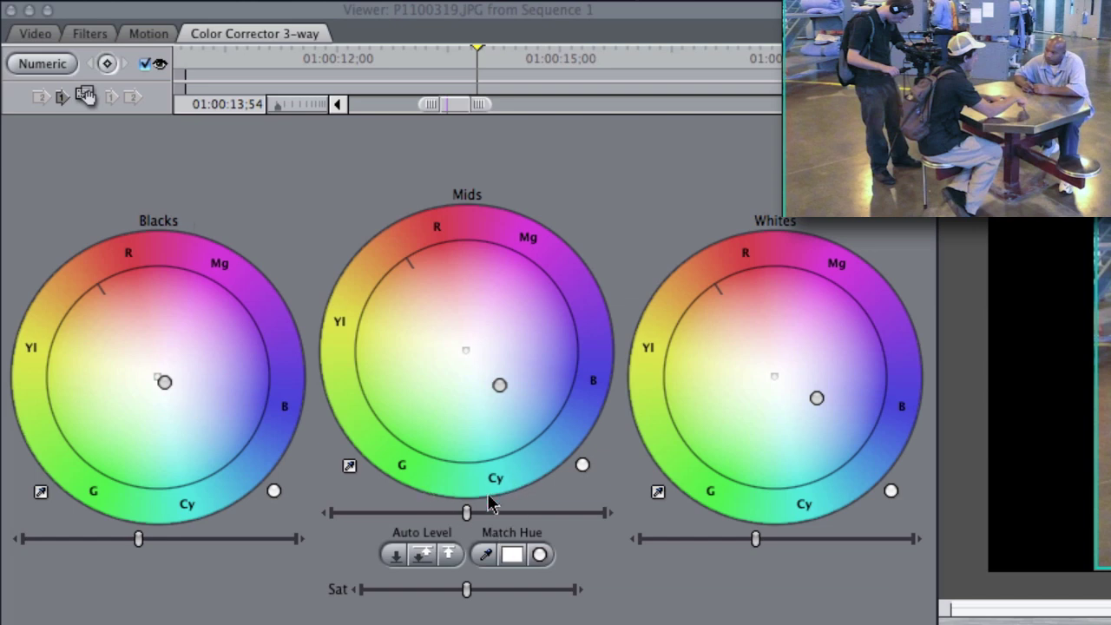
Step: Raise the saturation moderately and lower the Blacks level slightly, comparing the clip with the filter off and on and leaving the filter enabled
drag(469, 590, 496, 592)
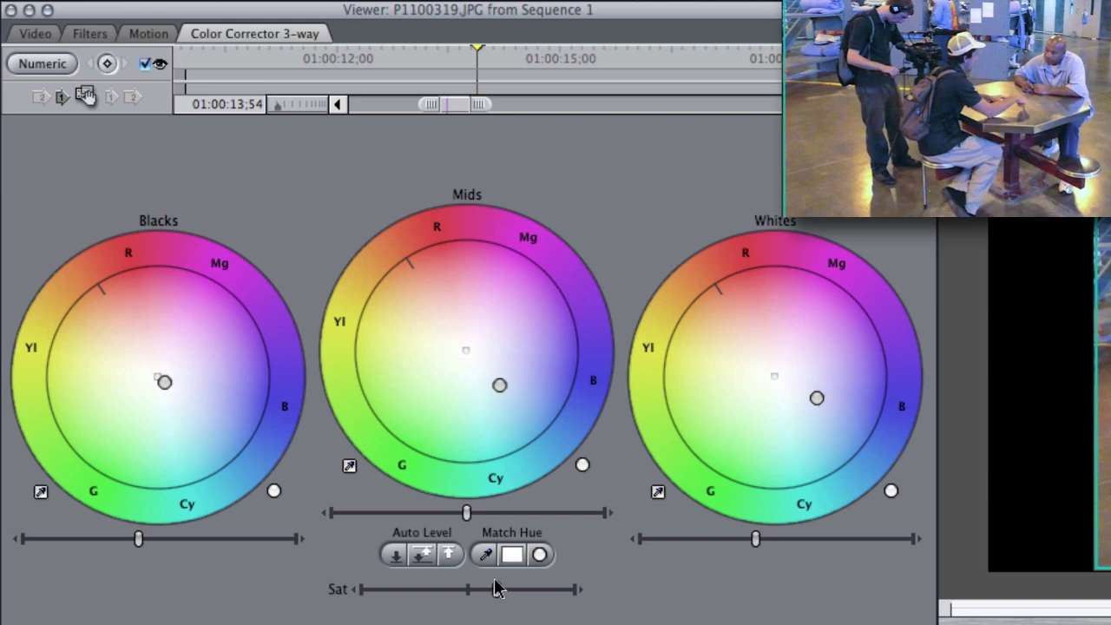
mouse_move(496, 590)
mouse_down()
mouse_move(547, 594)
mouse_move(498, 595)
mouse_up()
drag(140, 538, 133, 540)
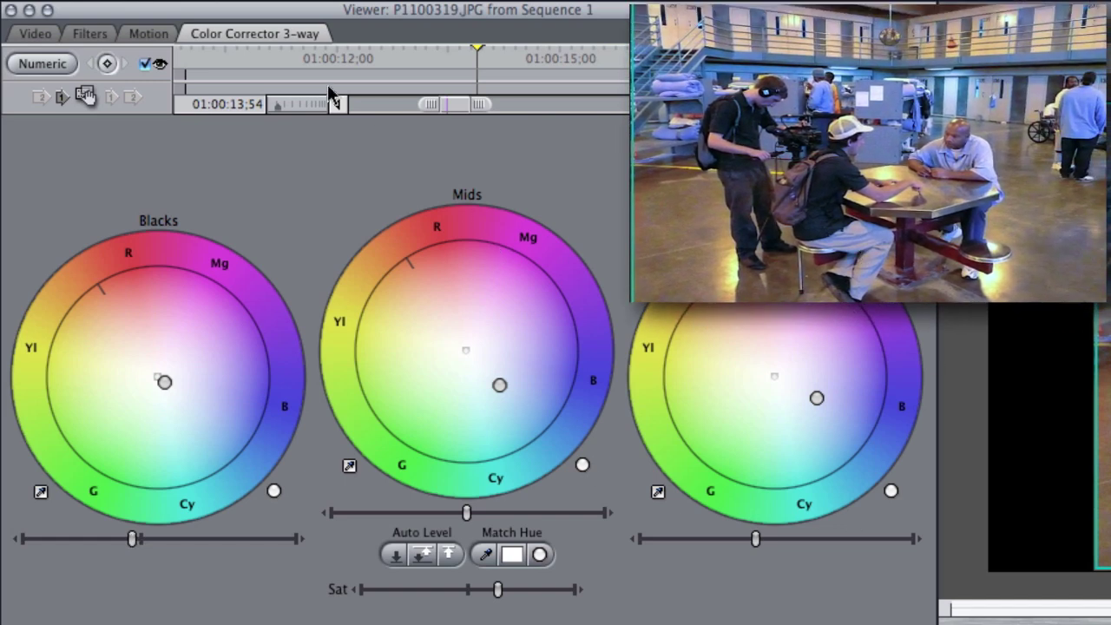
click(144, 64)
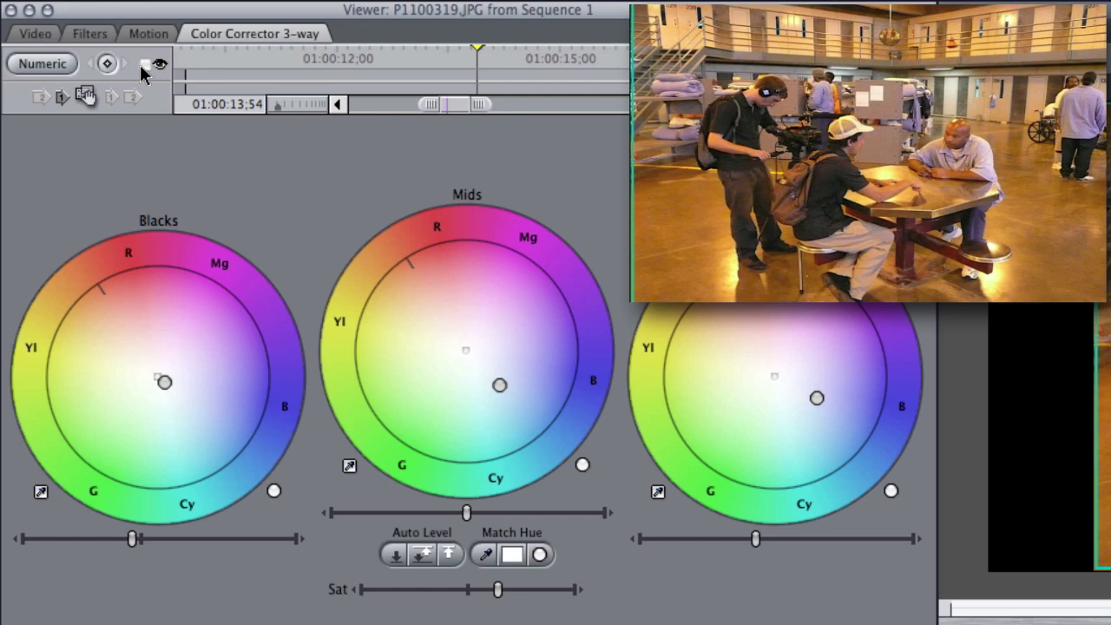
click(144, 64)
click(144, 65)
click(144, 64)
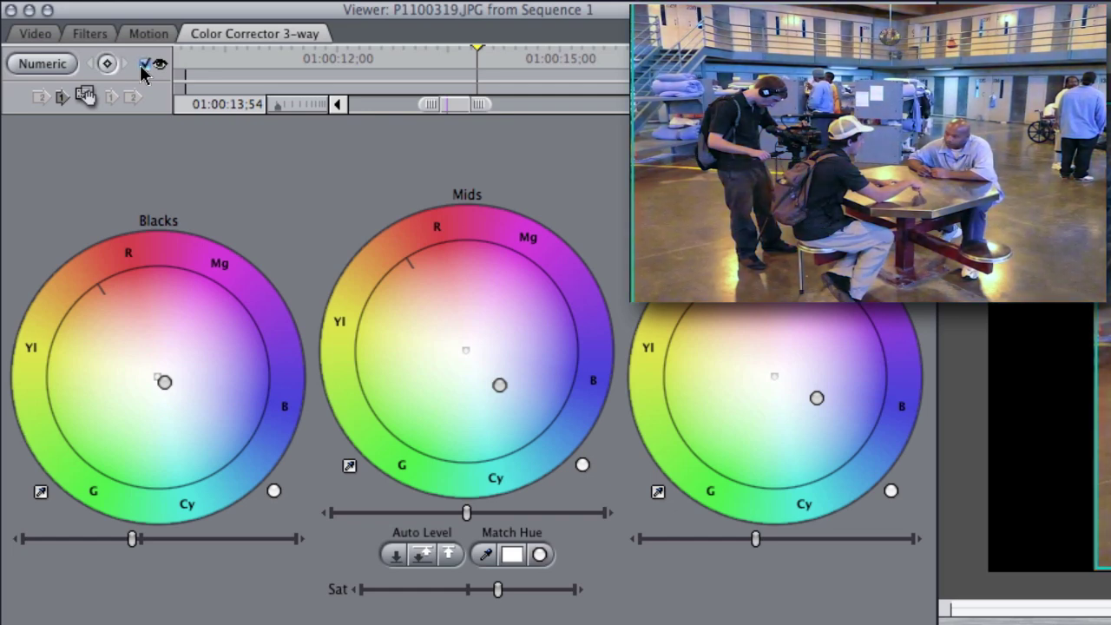